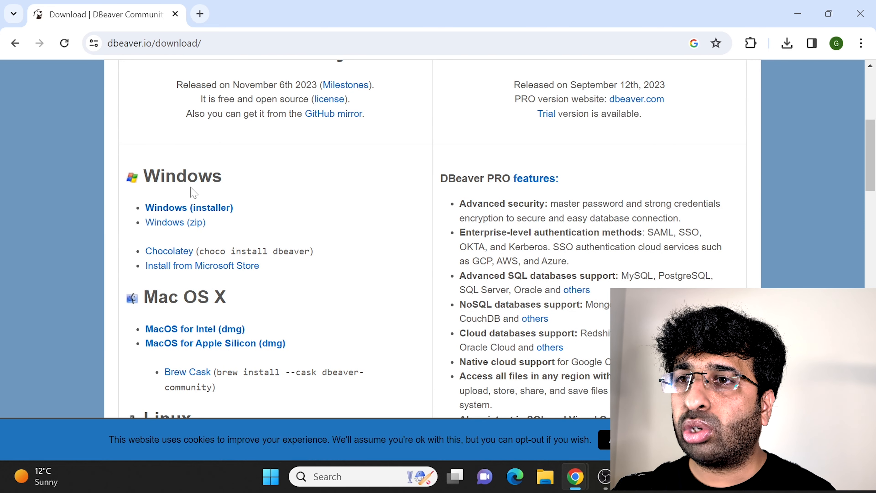
Download the DBeaver Community Windows installer, run the downloaded setup file and choose English as the installer language
left_click(174, 208)
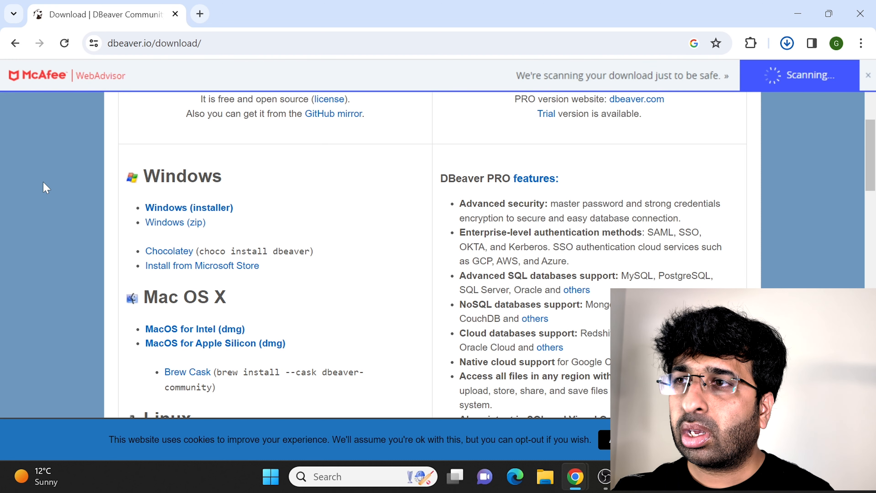
key("ctrl+j")
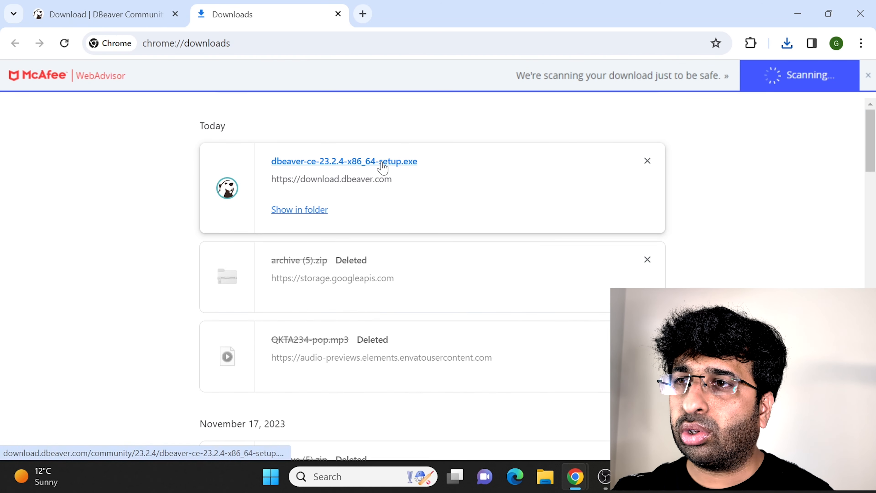
left_click(375, 159)
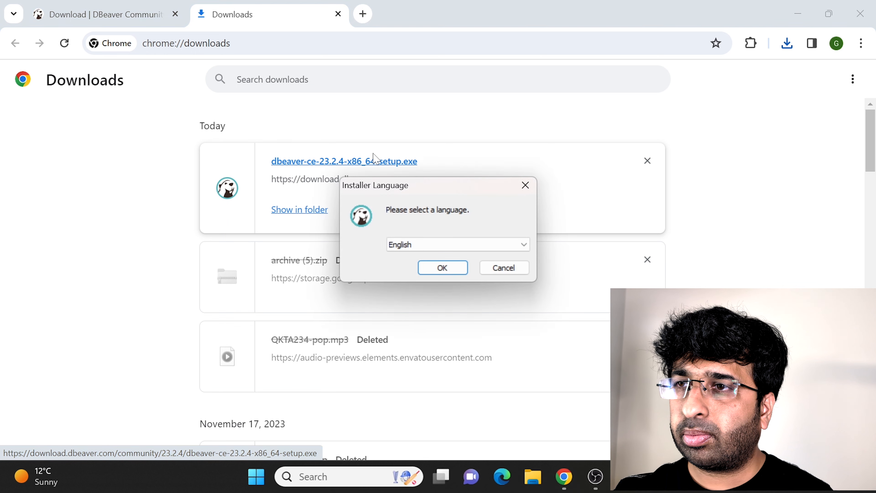
left_click(442, 270)
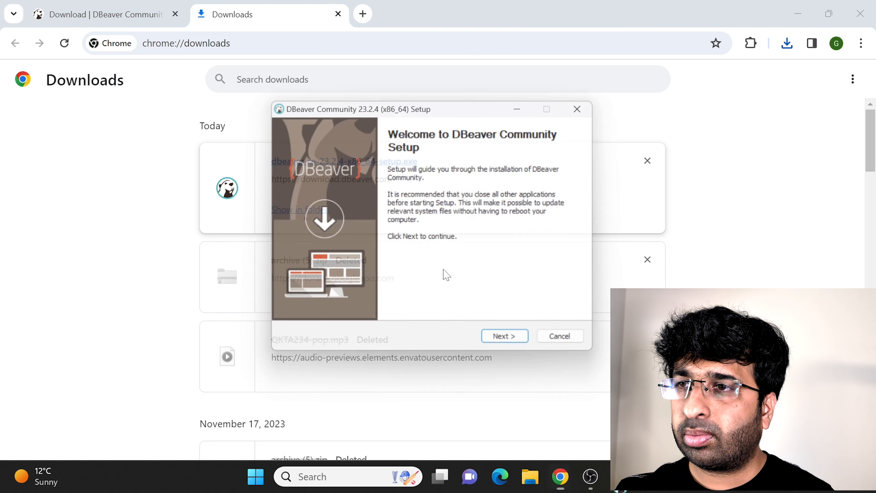
Accept the license agreement and choose to install DBeaver Community for anyone who uses this computer
left_click(514, 348)
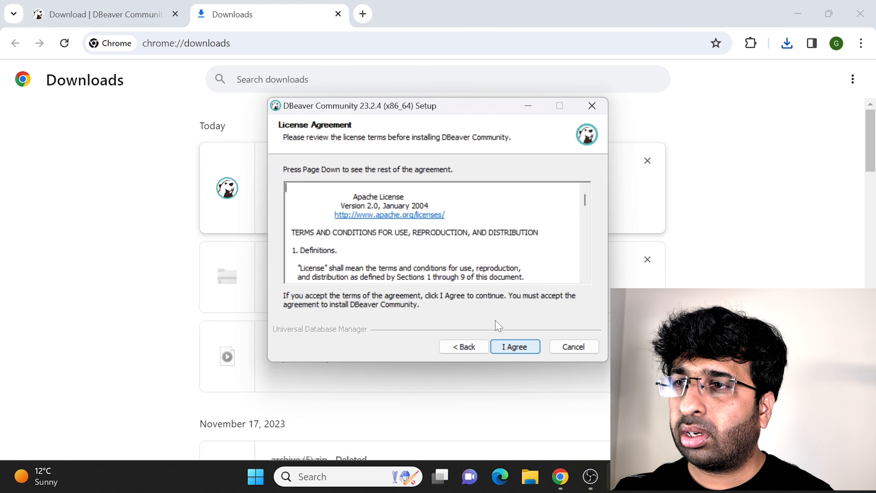
left_click(523, 349)
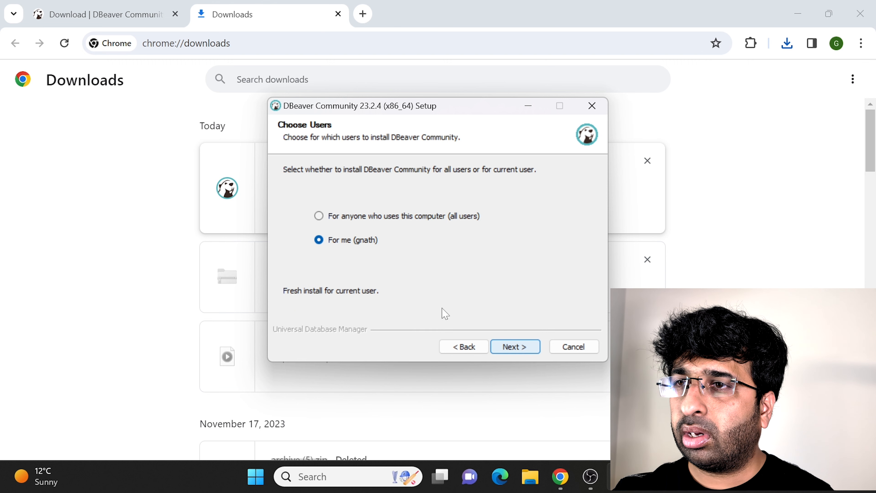
left_click(346, 224)
left_click(514, 347)
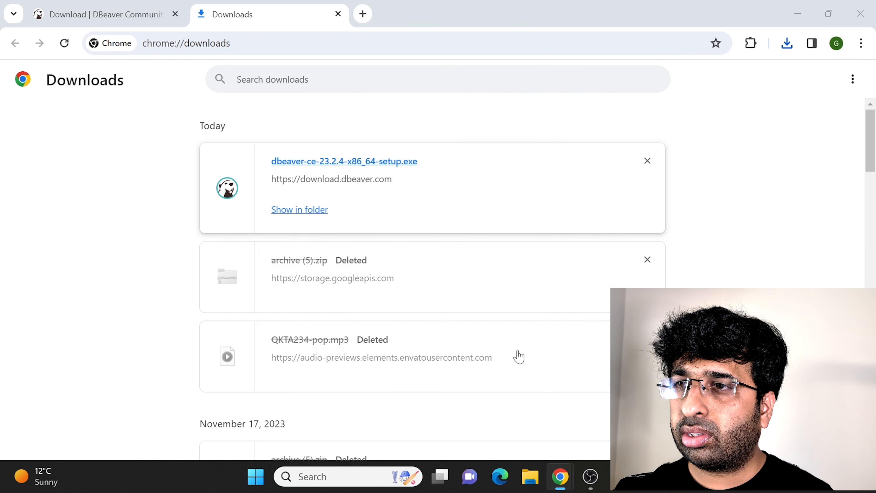
left_click(524, 353)
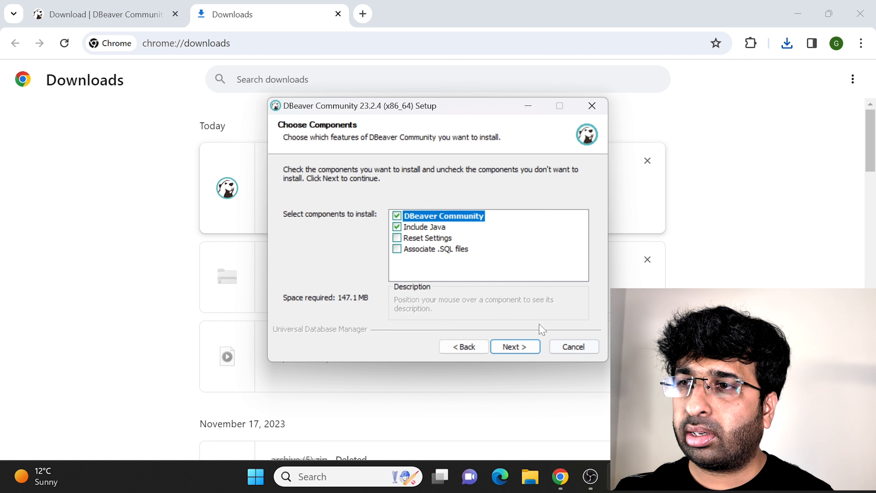
Install the default components, including Java, to C:\Program Files\DBeaver with the default Start Menu folder, and finish setup without a desktop shortcut
left_click(525, 349)
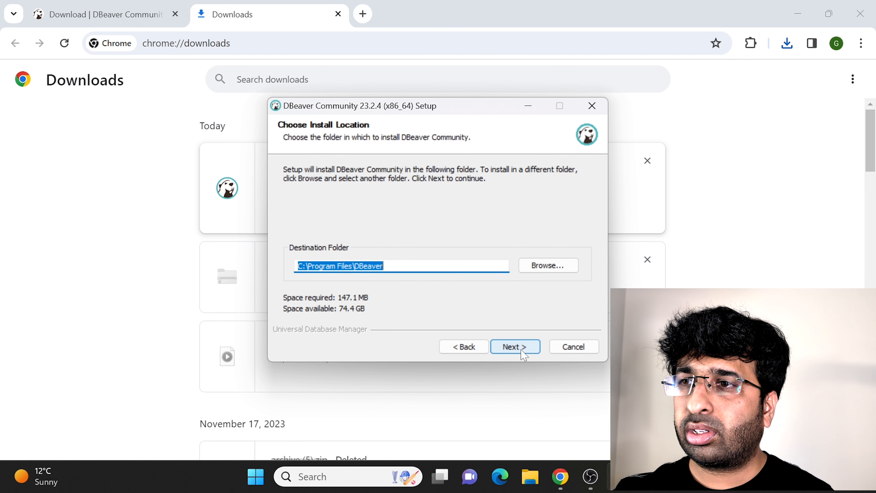
left_click(523, 351)
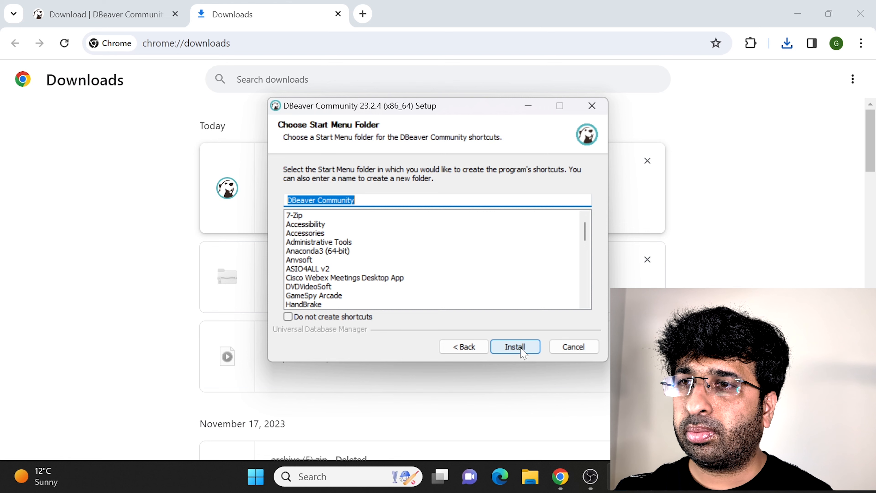
left_click(516, 347)
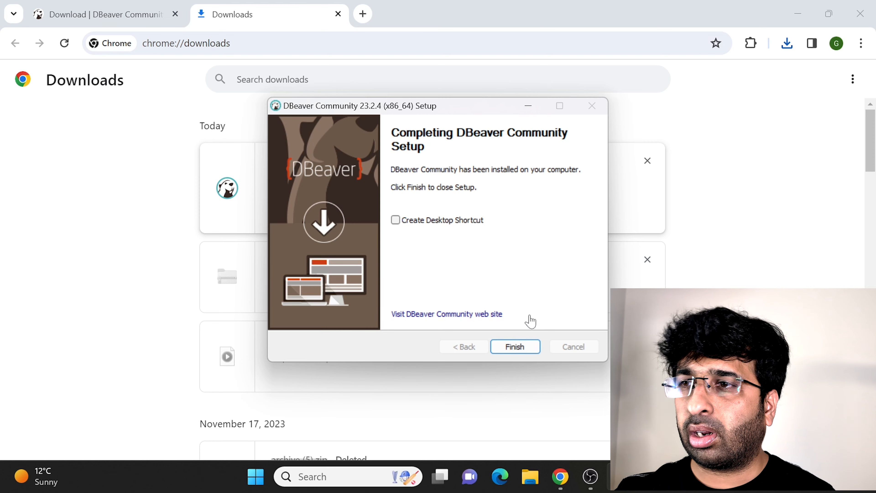
left_click(519, 346)
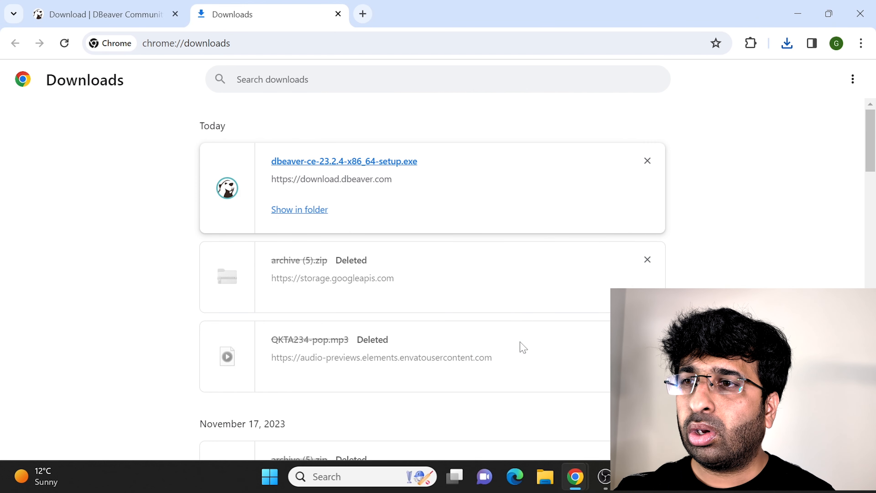
Launch DBeaver and dismiss the statistics collection and tip of the day dialogs
key("super")
type("dbea")
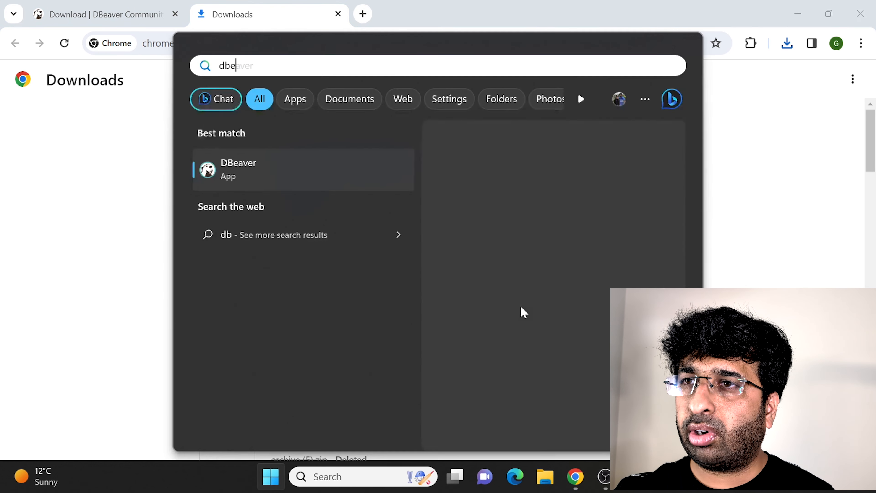
left_click(312, 178)
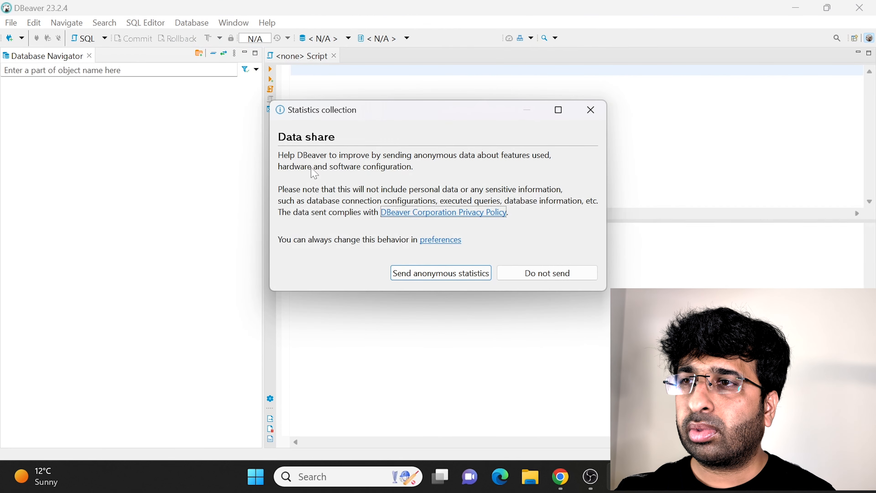
left_click(591, 110)
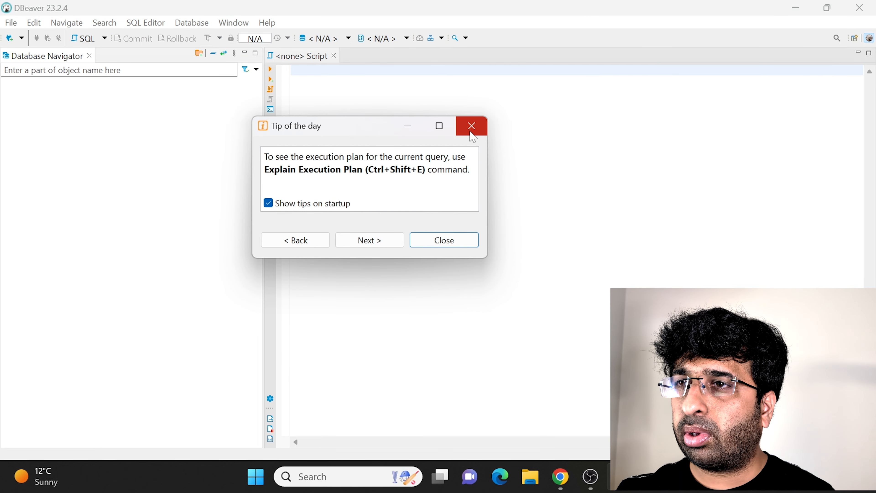
left_click(472, 128)
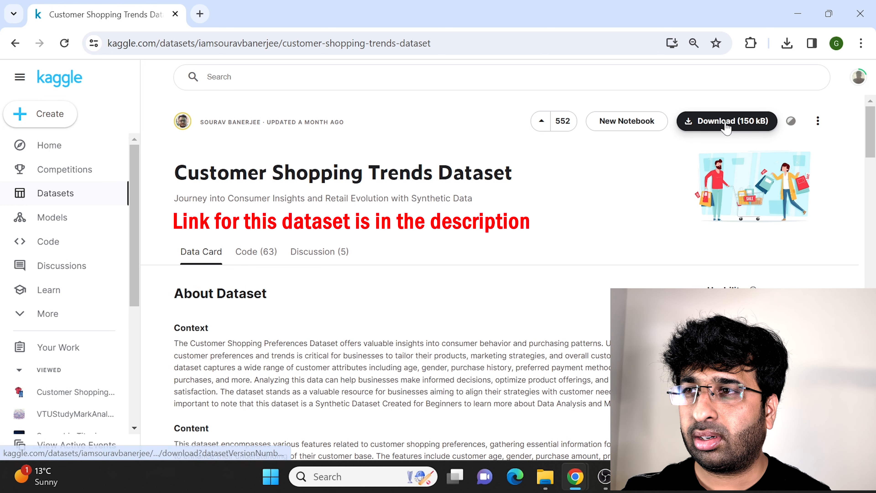
Download the Customer Shopping Trends Dataset from Kaggle and open the downloaded archive (5).zip
left_click(735, 127)
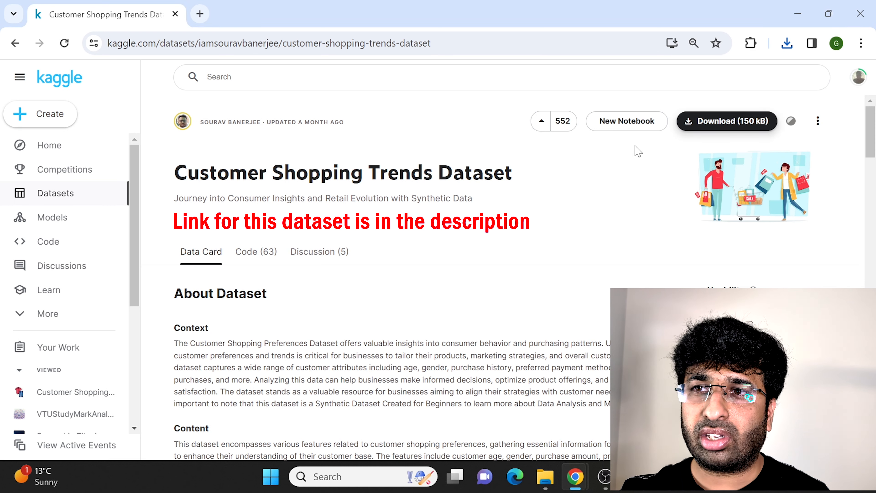
key("ctrl+j")
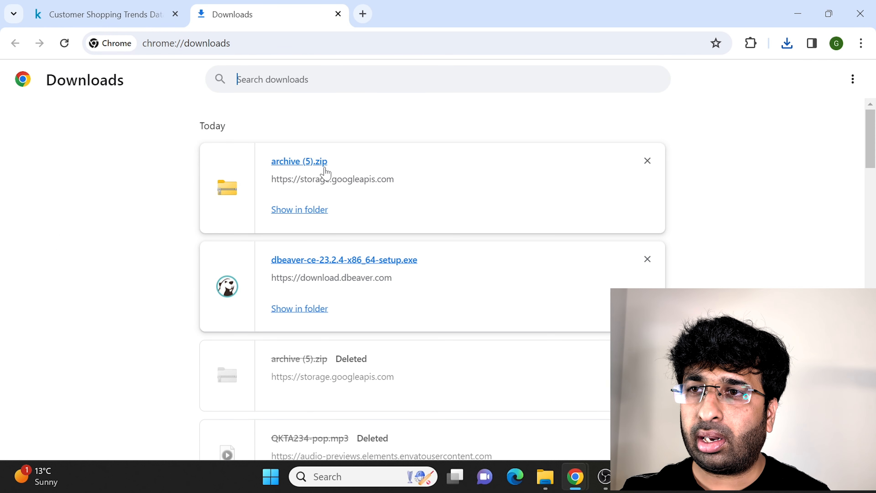
left_click(301, 163)
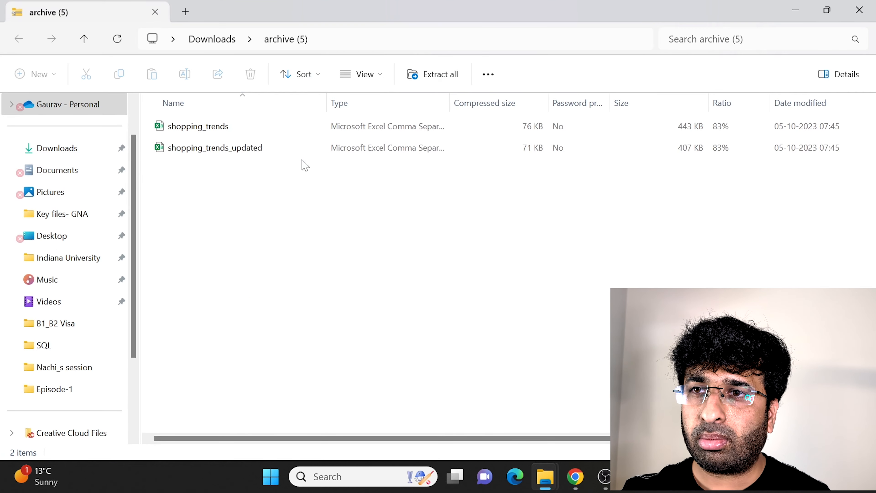
Copy the shopping_trends CSV file from the archive into the SQL folder on the Desktop
left_click(212, 132)
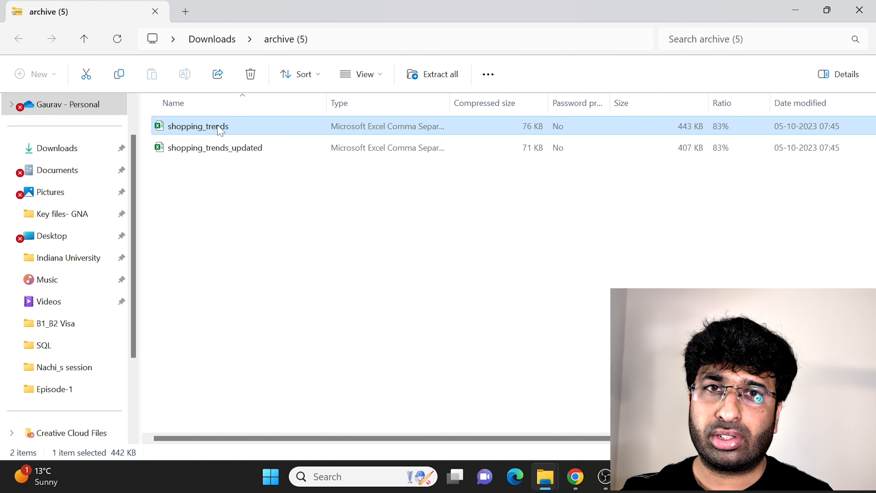
left_click(58, 238)
double_click(237, 130)
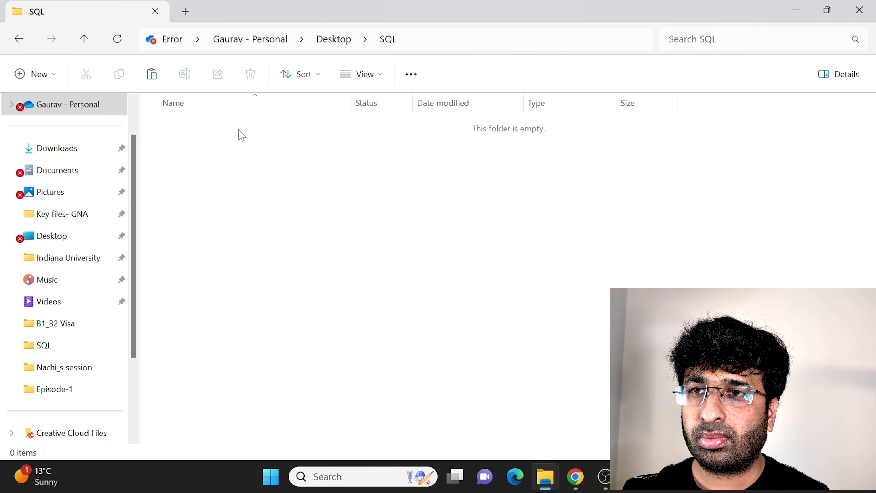
key("ctrl+v")
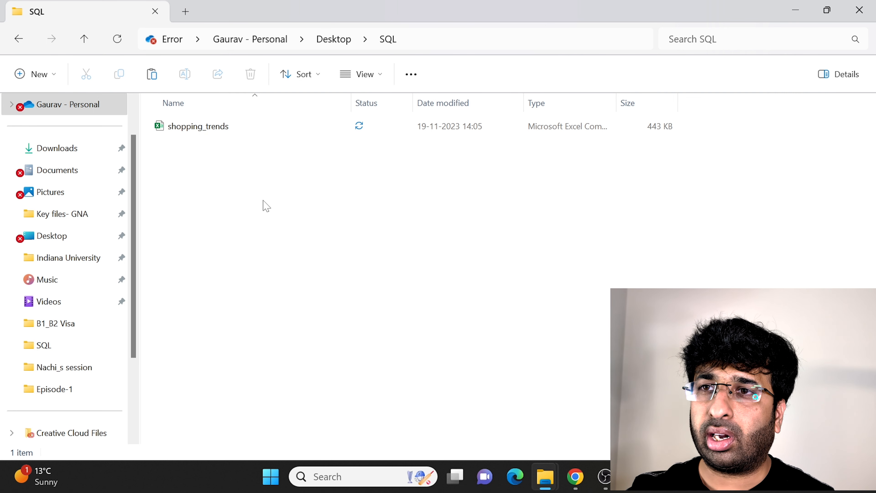
Open the shopping_trends file in Excel and examine its column headers in row 1 one by one
double_click(234, 131)
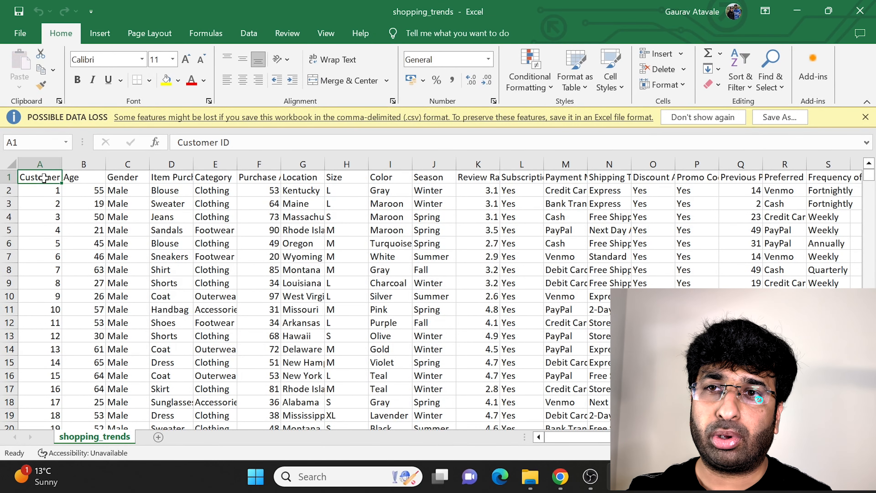
key("Right")
key("Right")
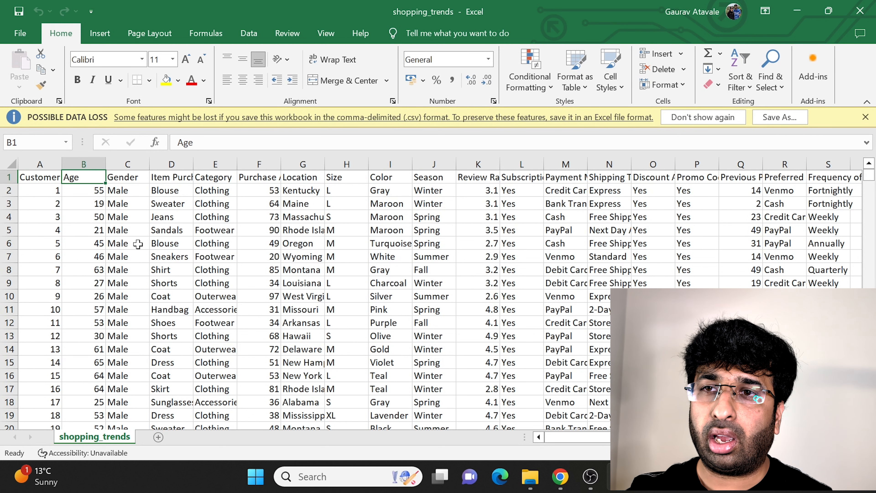
key("Right")
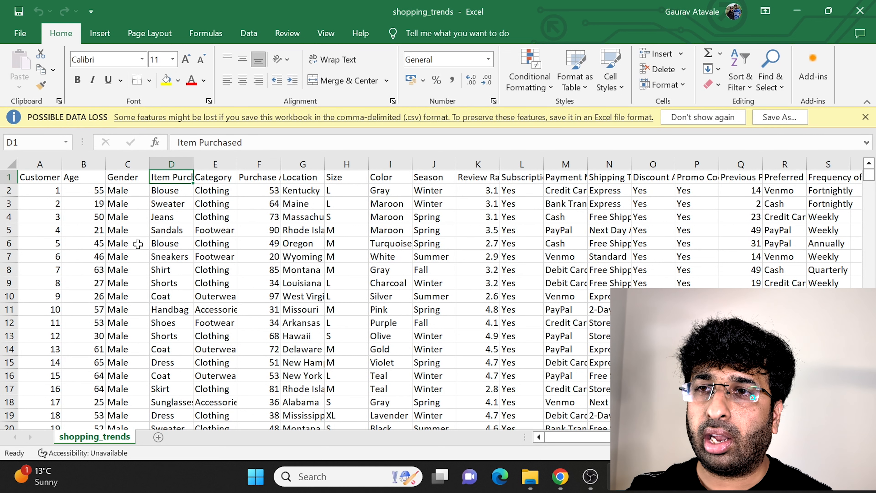
key("Right")
key("Right")
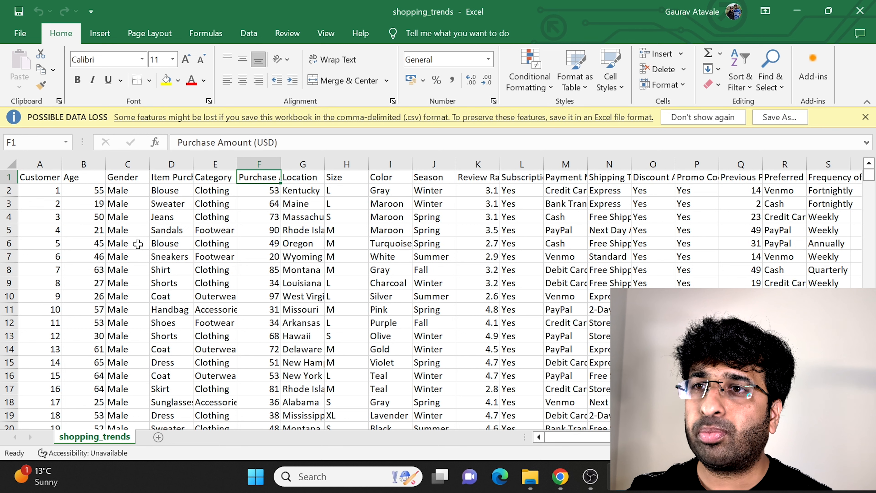
key("Right")
key("Right")
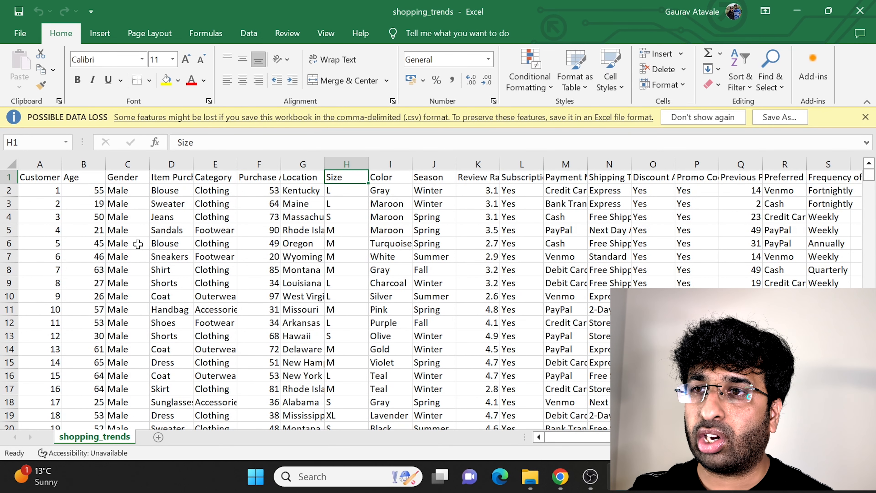
key("Right")
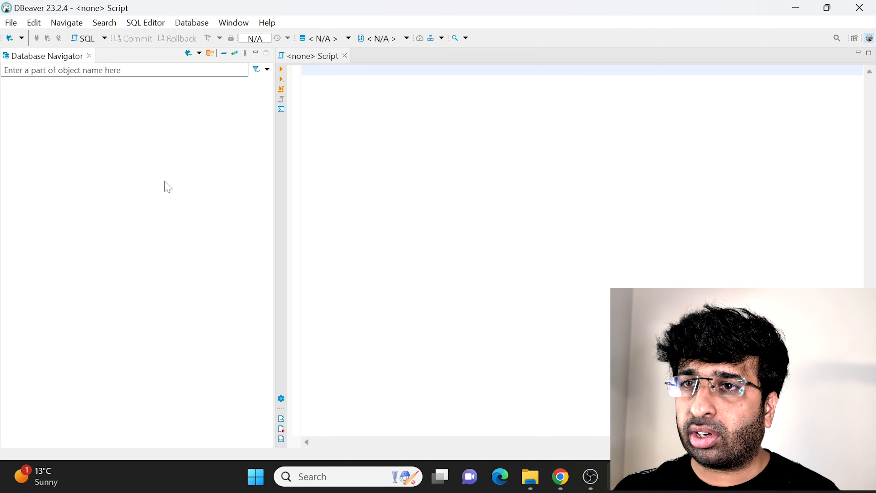
left_click(236, 23)
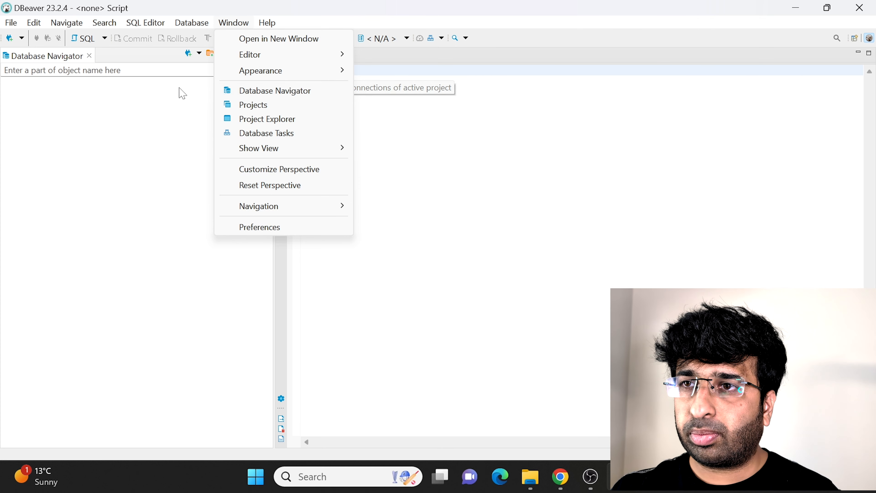
left_click(94, 143)
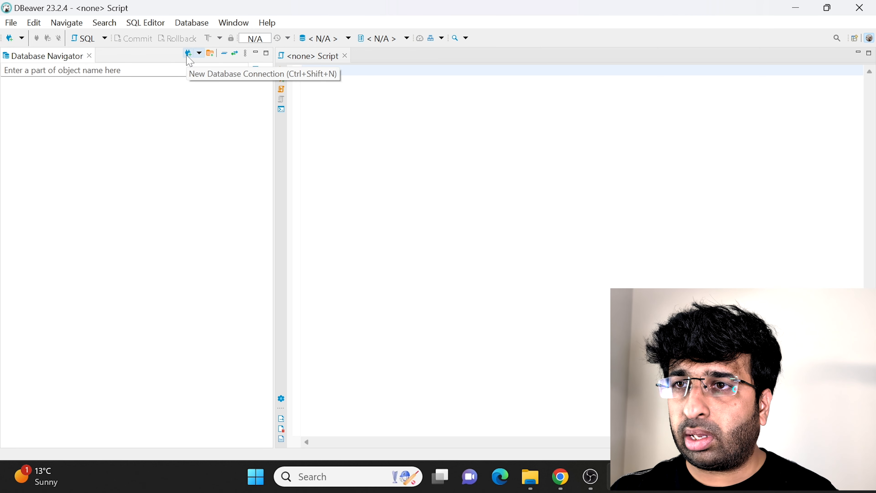
Start a new database connection in DBeaver with the SQLite driver and proceed to its connection settings
left_click(193, 25)
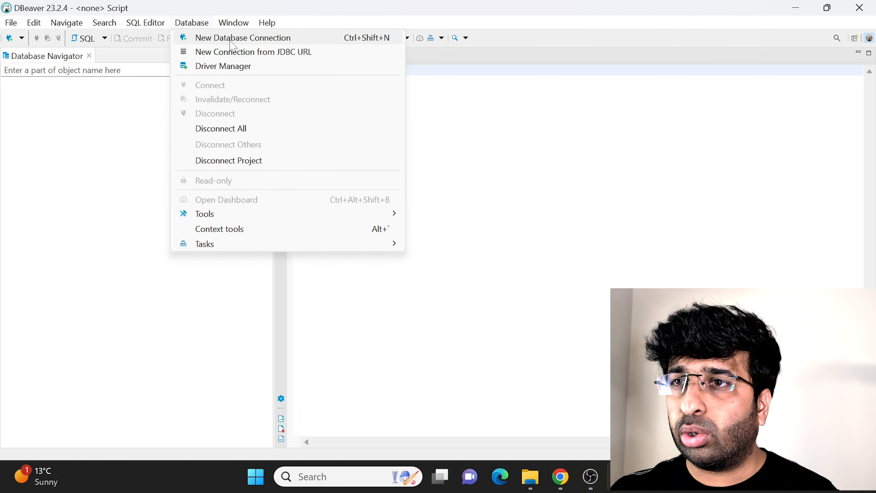
left_click(244, 45)
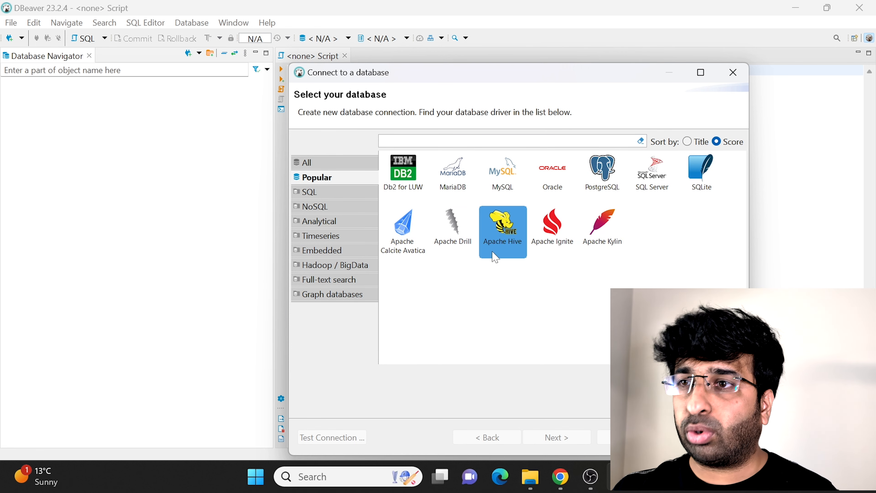
left_click(567, 190)
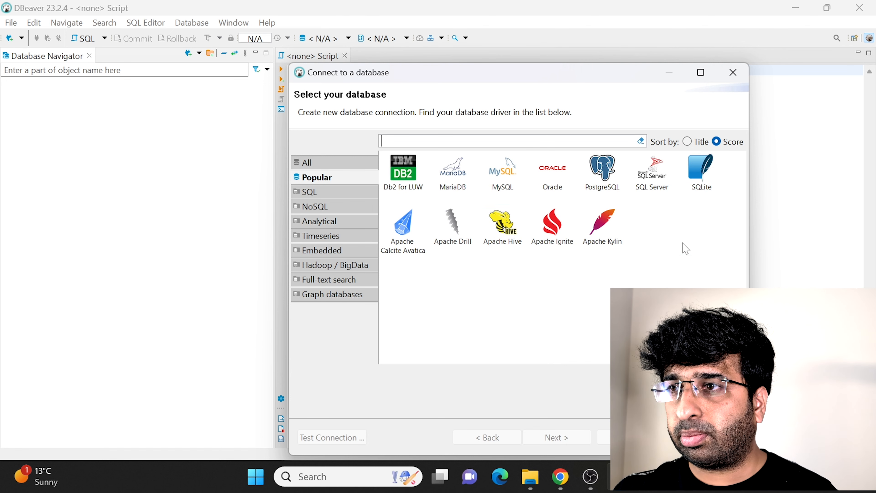
left_click(703, 181)
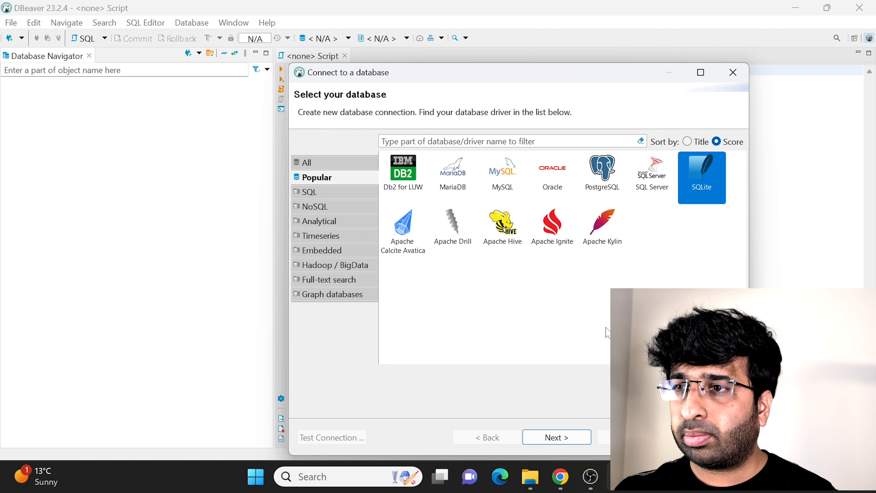
left_click(565, 438)
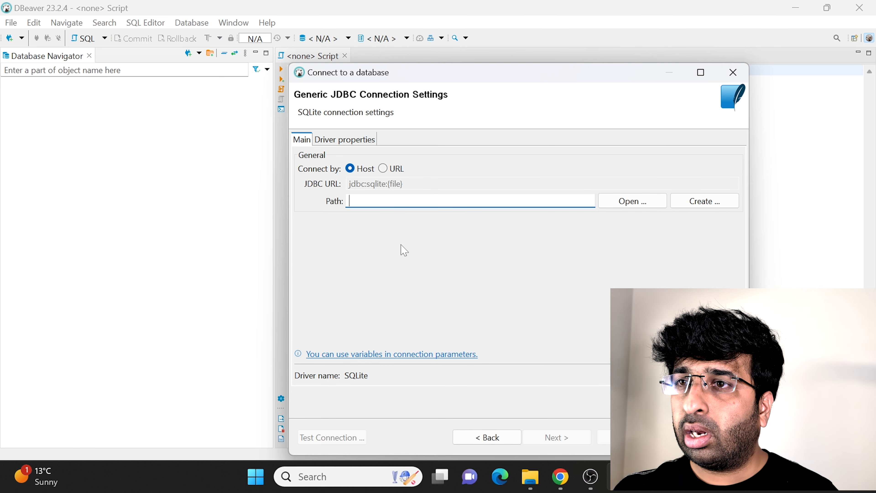
Review the SQLite driver properties list and return to the main connection settings
left_click(351, 146)
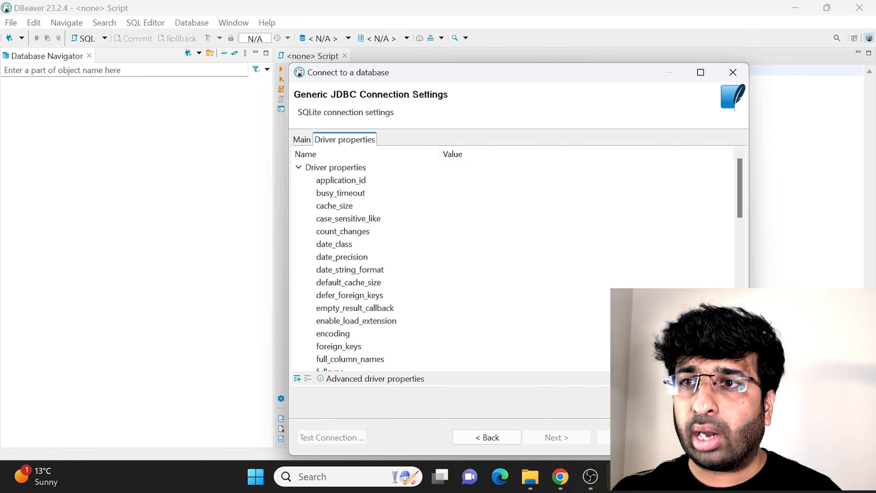
scroll(592, 217, "down", 7)
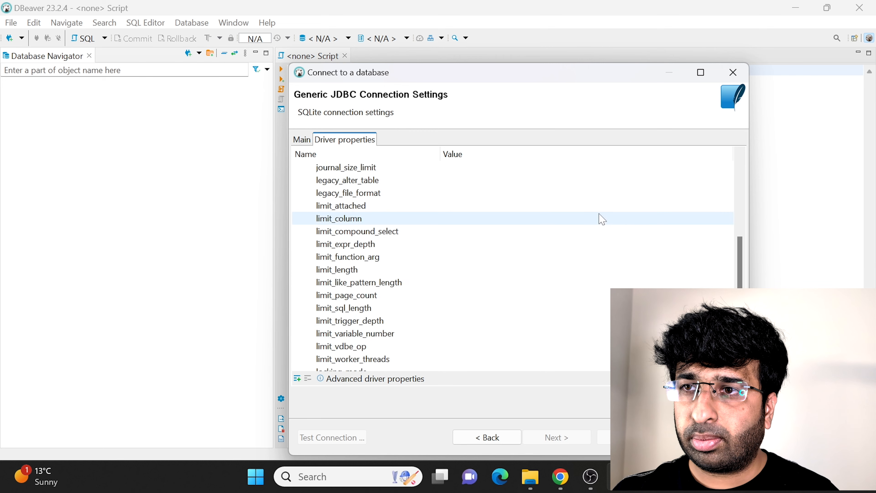
scroll(601, 217, "up", 6)
scroll(601, 218, "up", 1)
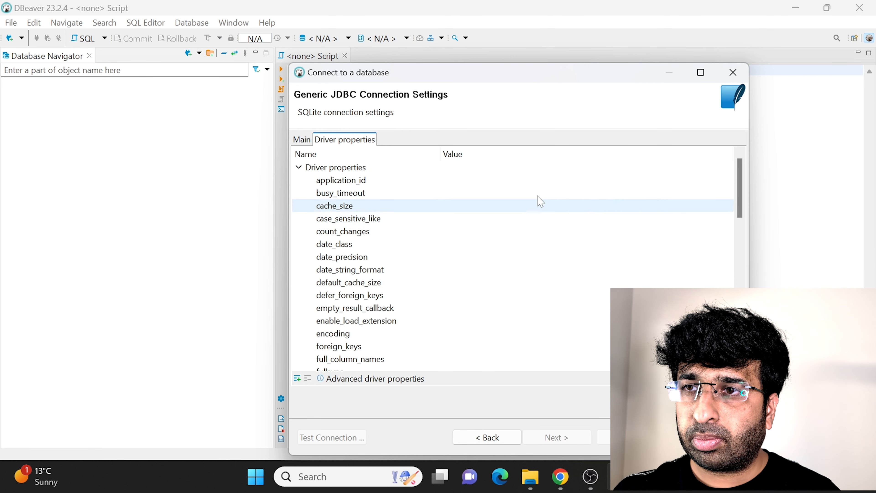
left_click(302, 139)
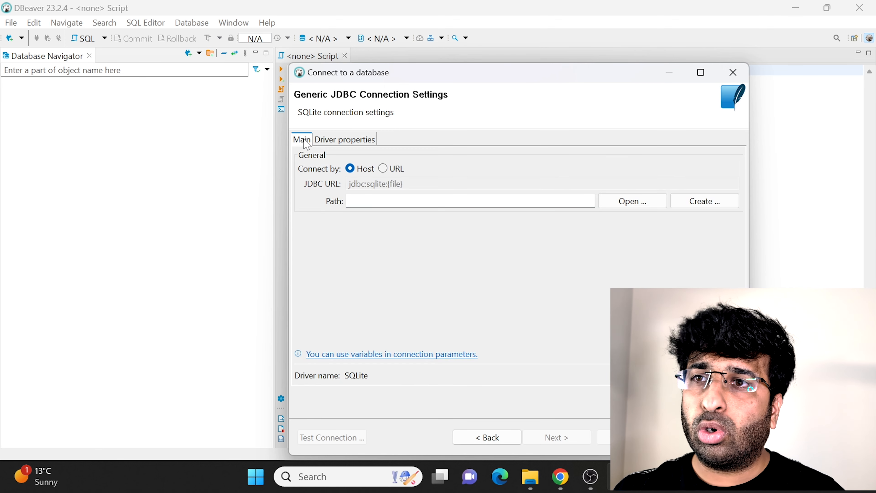
Create a database file named practice_db in the Desktop's SQL folder and finish the SQLite connection
left_click(700, 204)
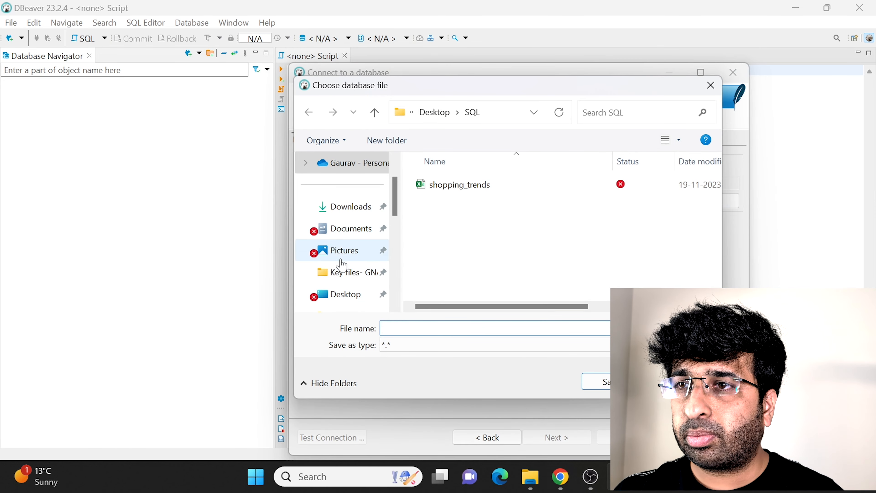
left_click(346, 295)
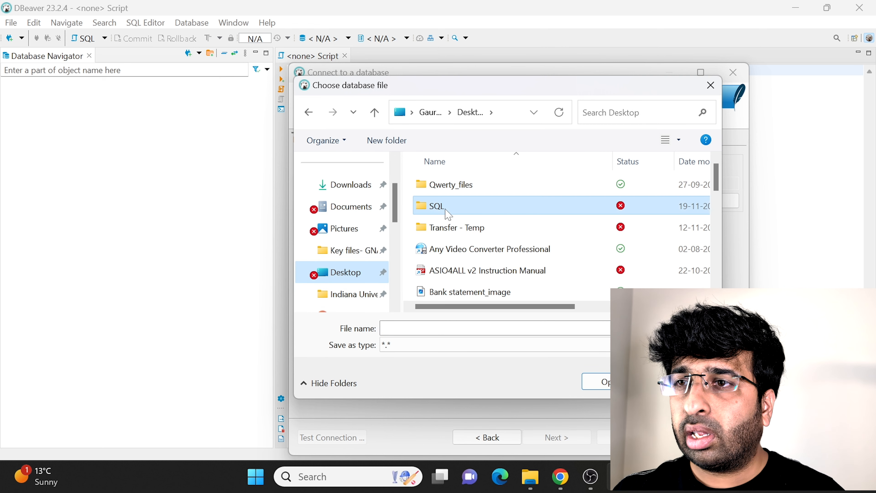
double_click(470, 205)
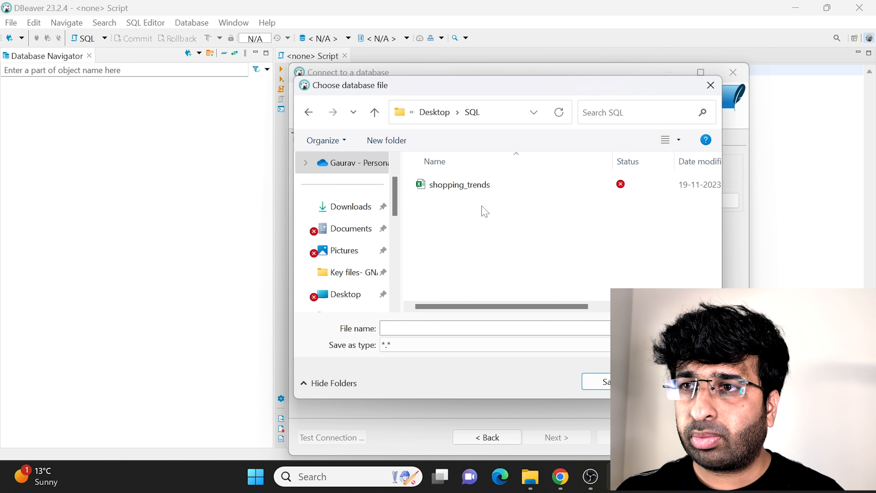
left_click(492, 326)
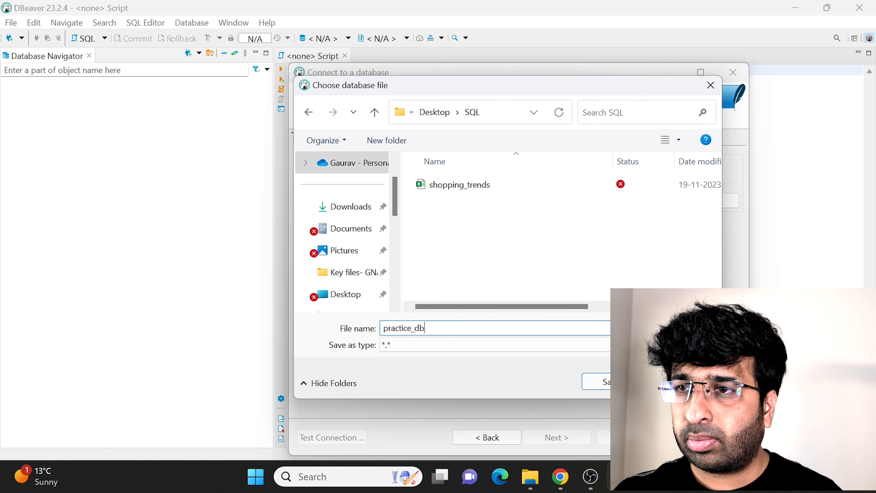
left_click(598, 381)
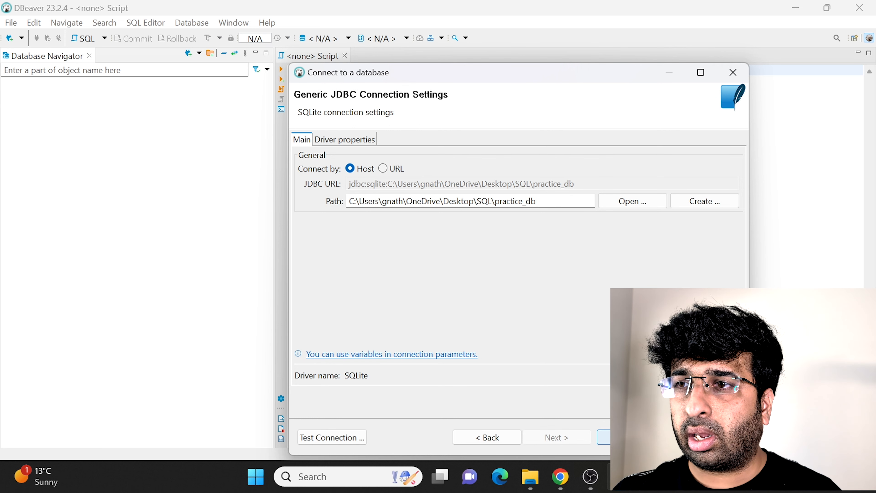
left_click(604, 436)
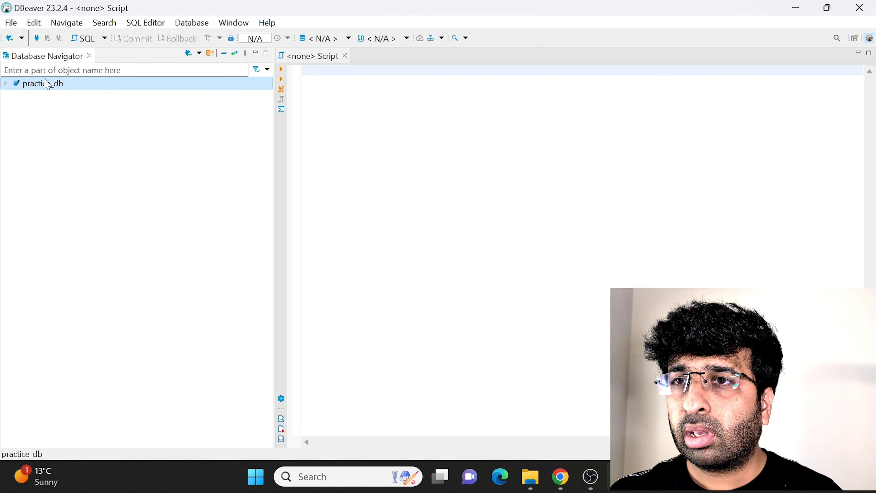
Start a CSV data import into the Tables of practice_db with shopping_trends.csv from the SQL folder as the input file
left_click(6, 84)
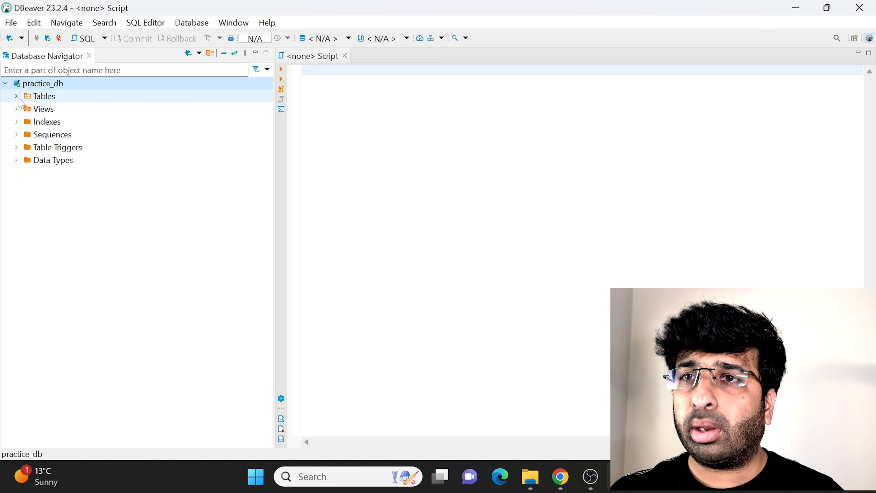
right_click(48, 101)
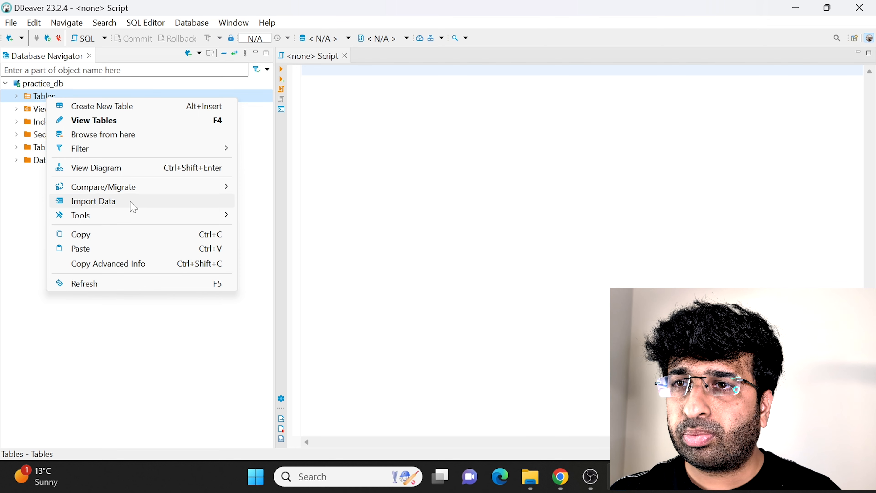
left_click(134, 207)
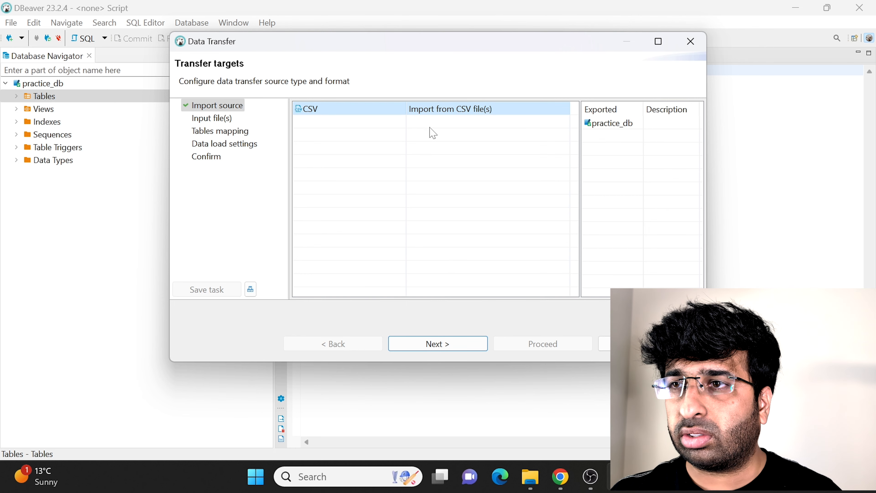
left_click(224, 119)
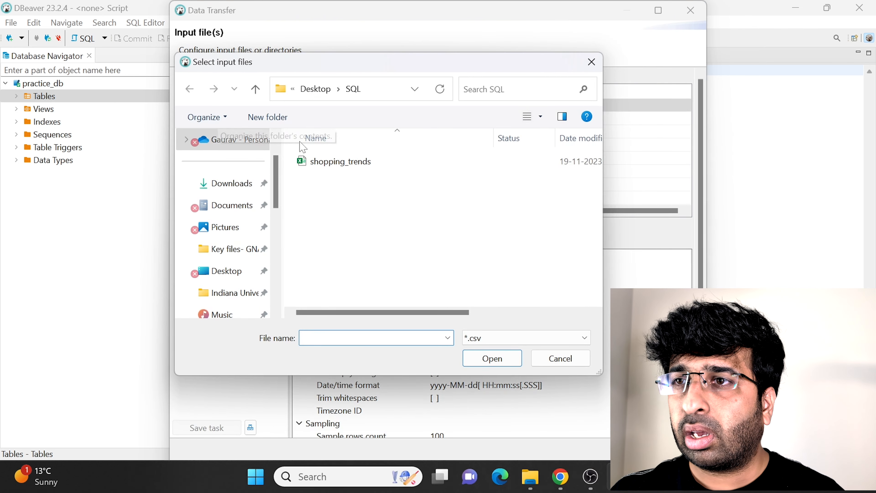
left_click_drag(389, 65, 426, 61)
left_click(389, 162)
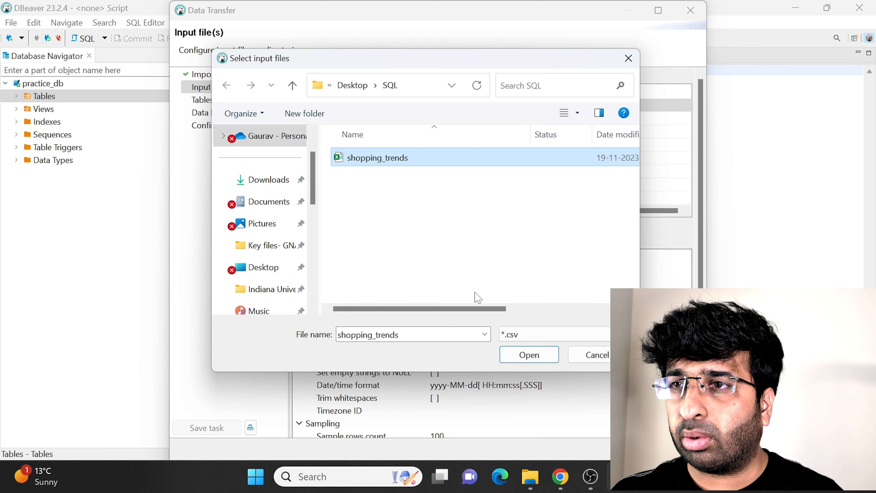
left_click(529, 355)
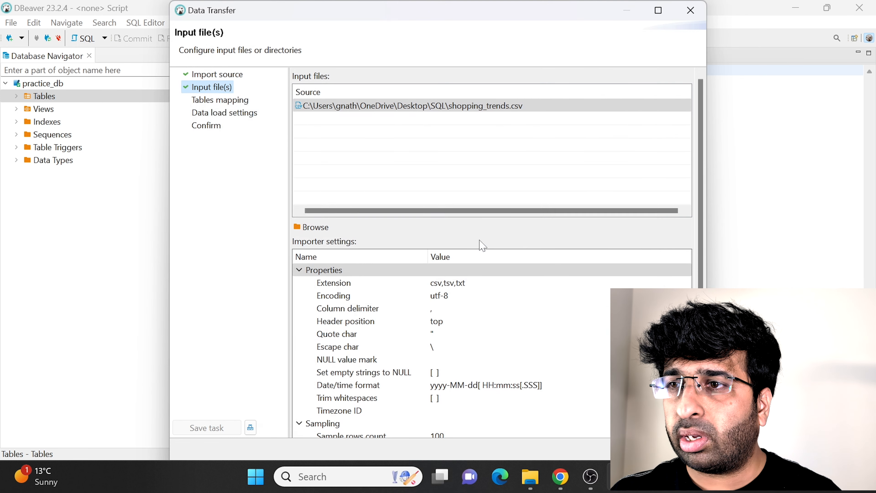
Keep the default table mapping and data load settings and run the import of shopping_trends into practice_db
left_click(221, 104)
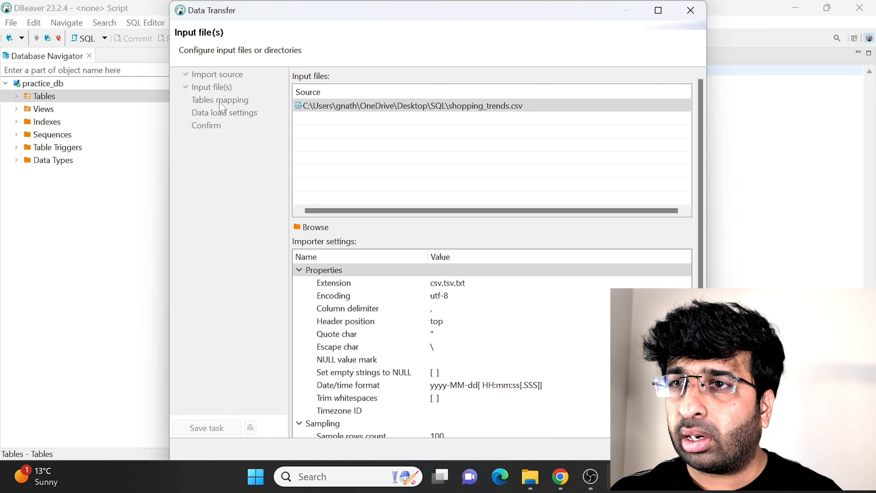
left_click(224, 115)
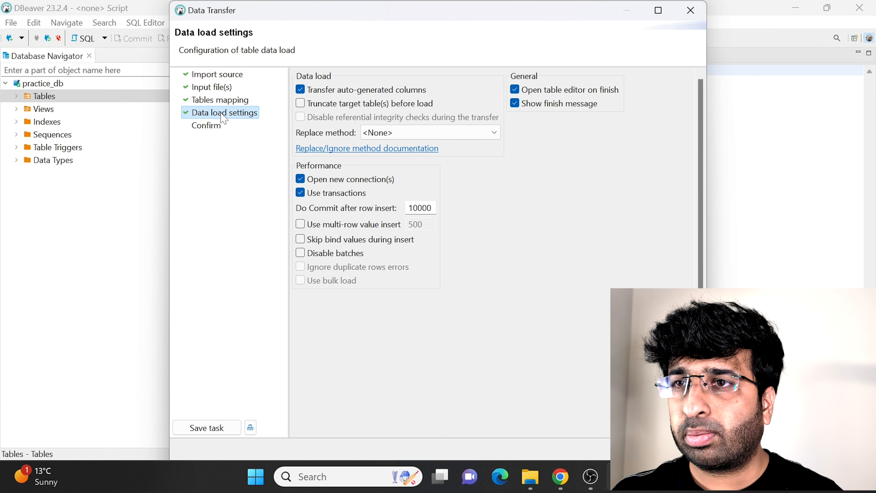
left_click(212, 125)
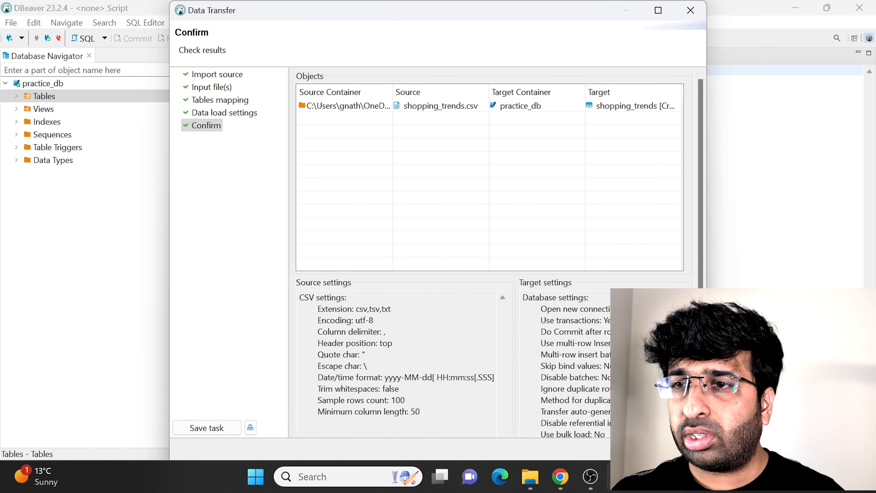
left_click(659, 11)
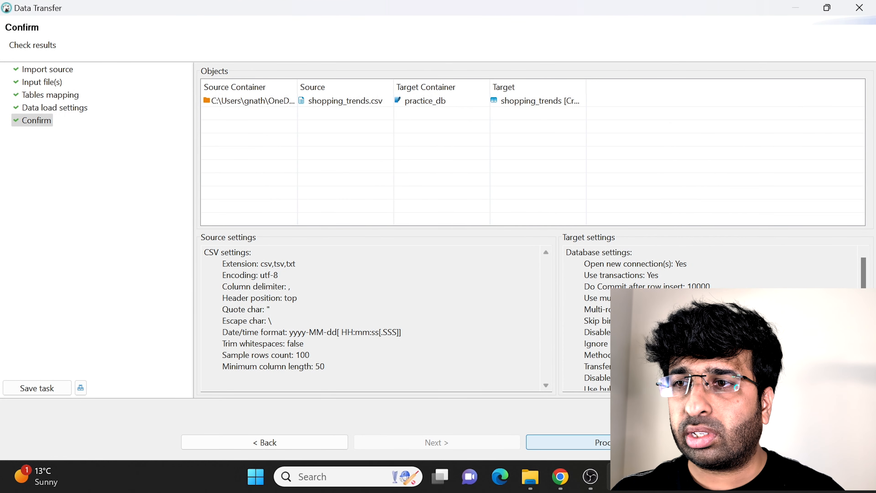
left_click(602, 443)
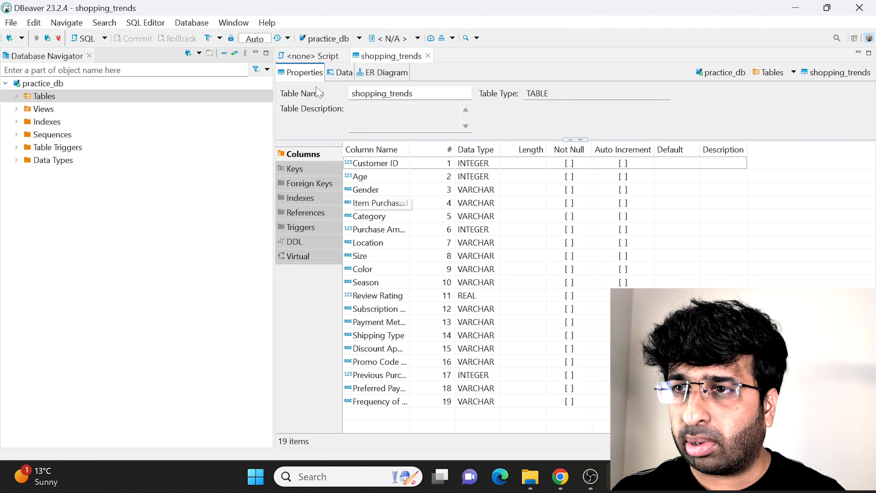
Examine the imported data rows of the shopping_trends table and close the table editor
left_click(340, 73)
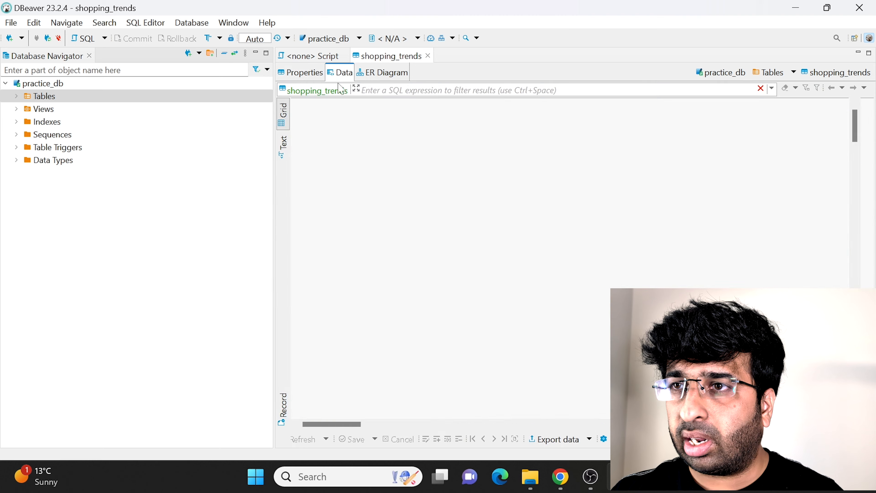
mouse_move(463, 427)
left_mouse_down()
mouse_move(809, 427)
mouse_move(454, 427)
left_mouse_up()
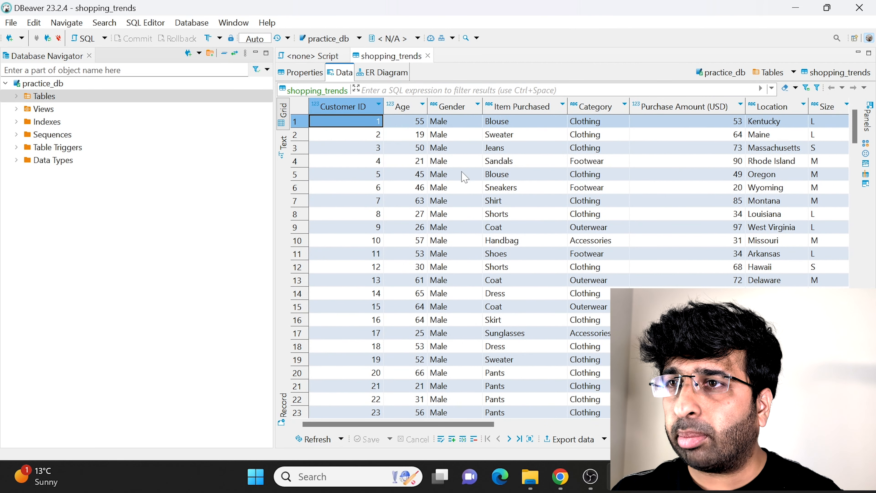
left_click(427, 56)
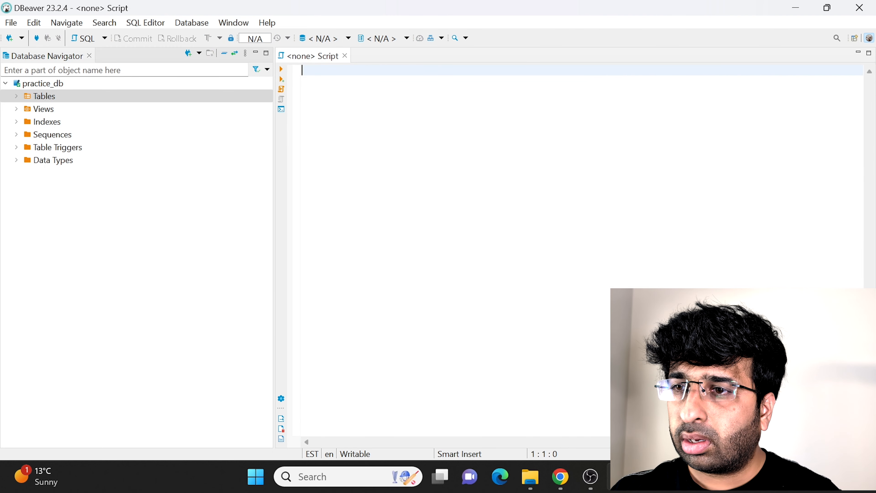